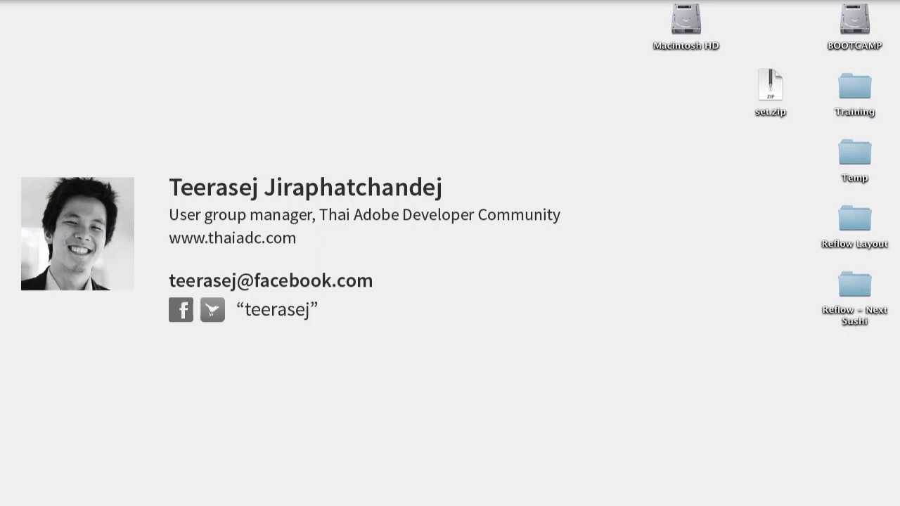
# Switch to Edge Reflow and preview how the three-column layout adapts as the canvas is made wider and narrower again.
pyautogui.click(429, 501)
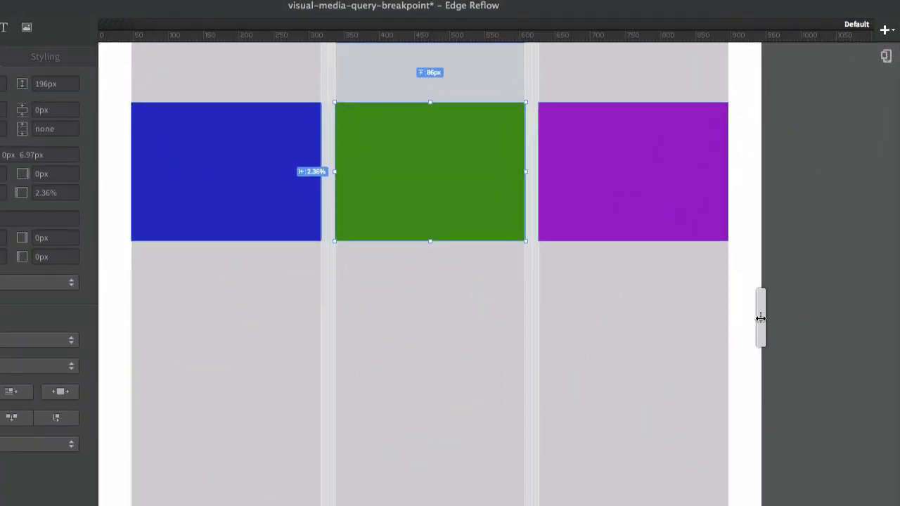
pyautogui.moveTo(762, 317); pyautogui.dragTo(804, 305)
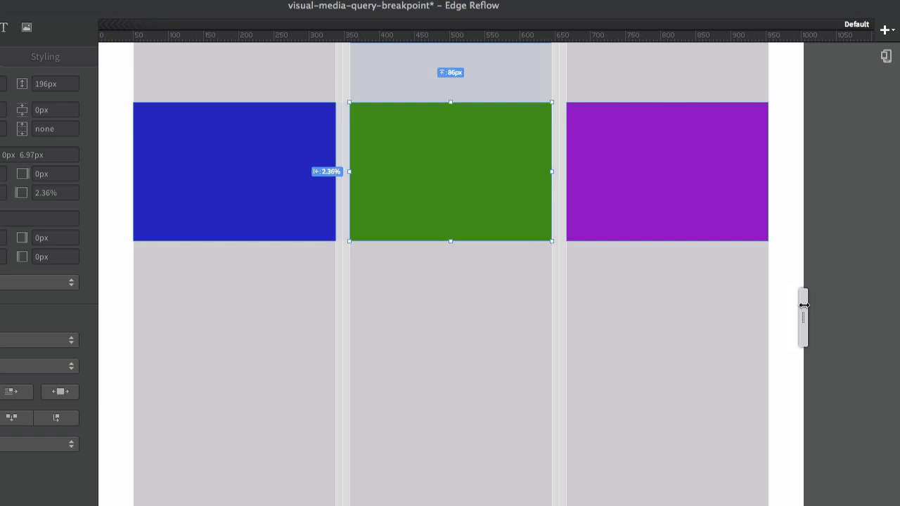
pyautogui.moveTo(804, 305); pyautogui.dragTo(897, 300)
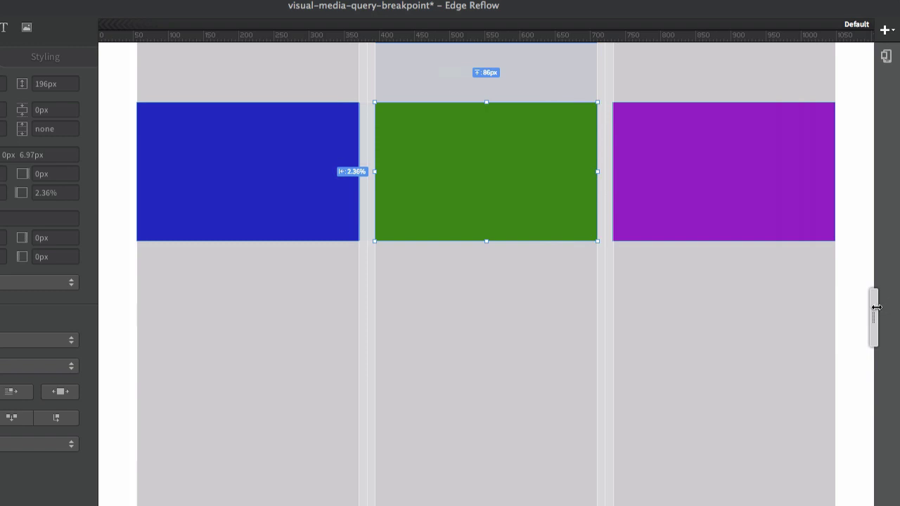
pyautogui.moveTo(876, 308); pyautogui.dragTo(772, 332)
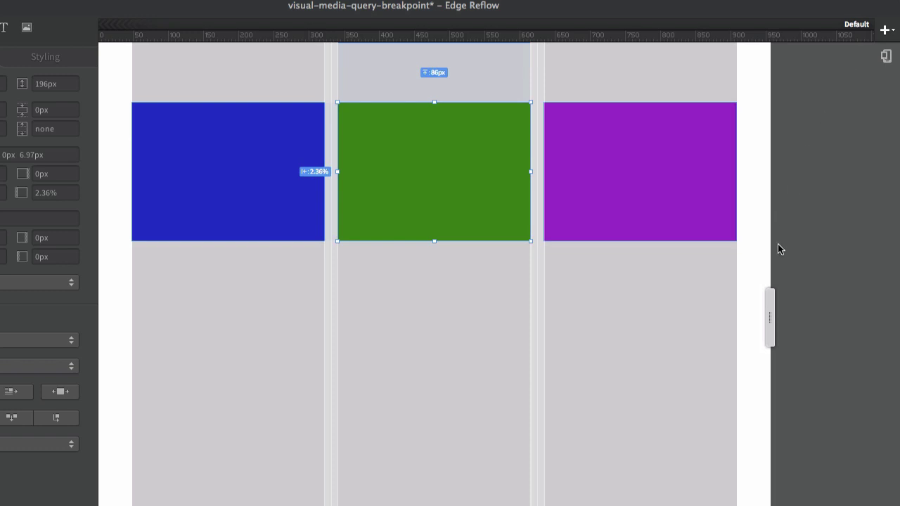
# Narrow the canvas to about 780 px, add a media query breakpoint there and adjust the breakpoint to 768.
pyautogui.moveTo(770, 317); pyautogui.dragTo(653, 296)
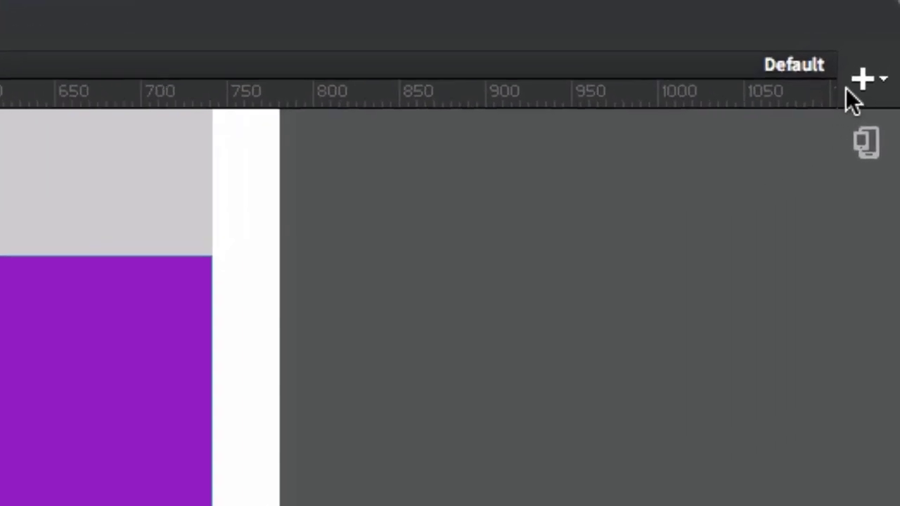
pyautogui.click(851, 78)
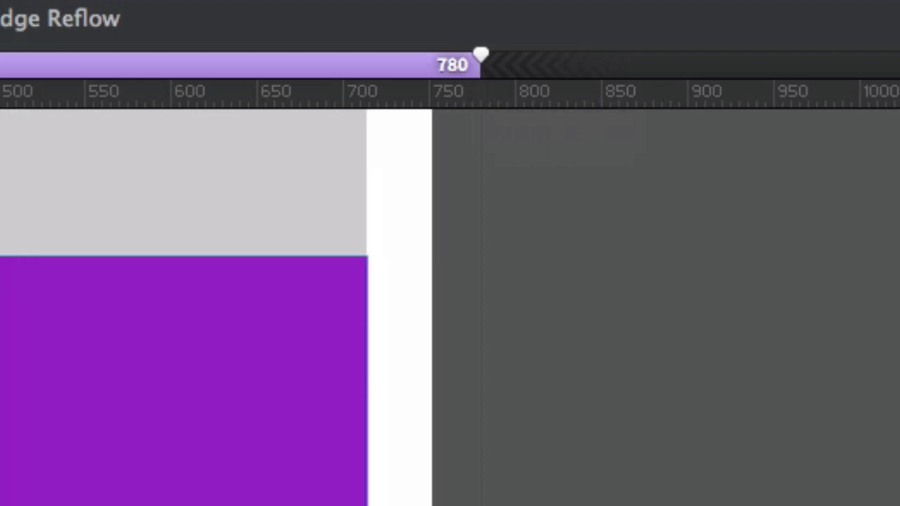
pyautogui.moveTo(484, 59); pyautogui.dragTo(461, 57)
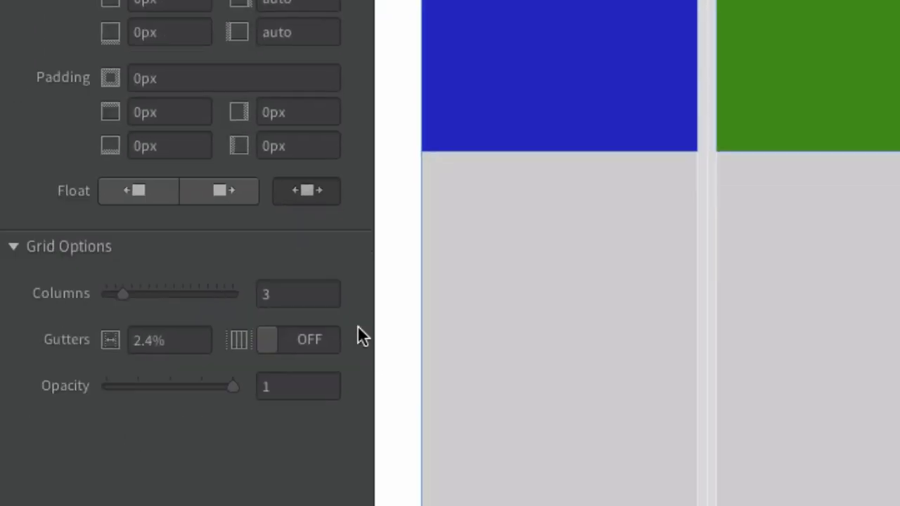
# Set the grid to 2 columns for the 768 breakpoint.
pyautogui.click(326, 300)
pyautogui.press('BackSpace')
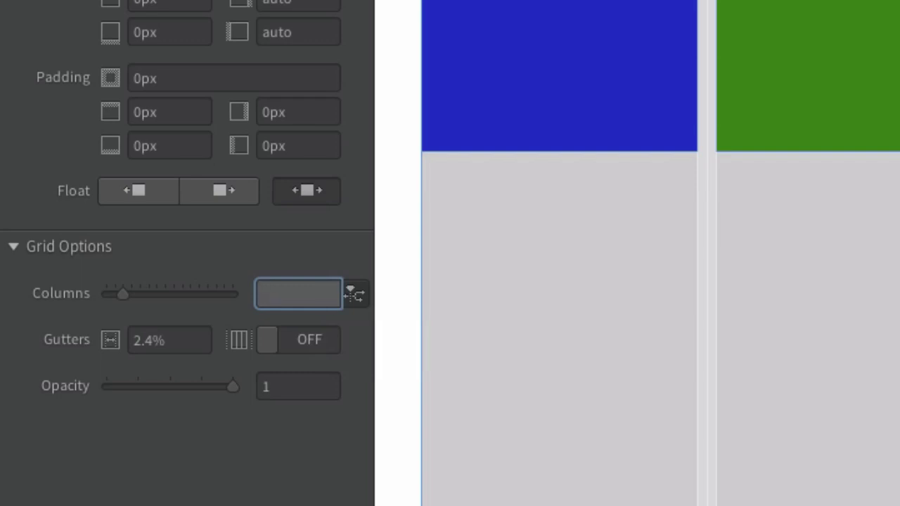
pyautogui.write('2')
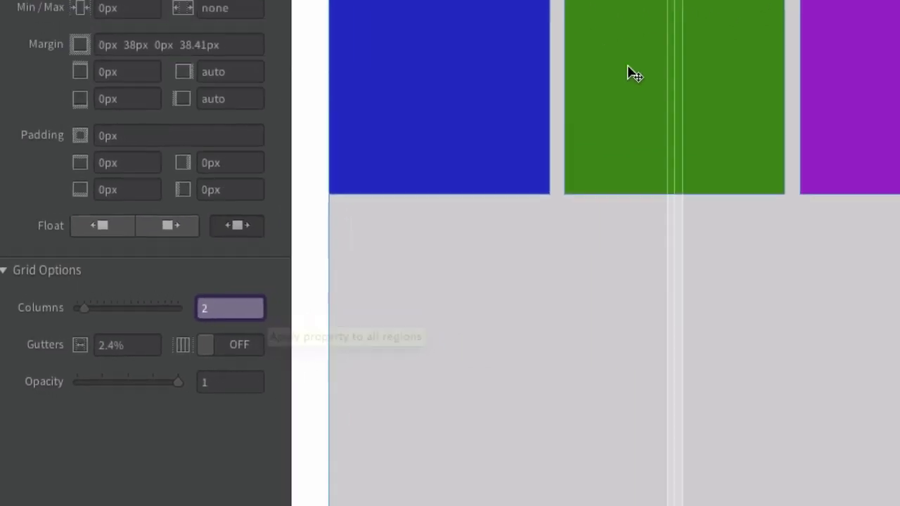
# Place the green box below the blue one and widen it to fill the first grid column.
pyautogui.moveTo(798, 4); pyautogui.dragTo(521, 279)
pyautogui.moveTo(273, 312); pyautogui.dragTo(264, 316)
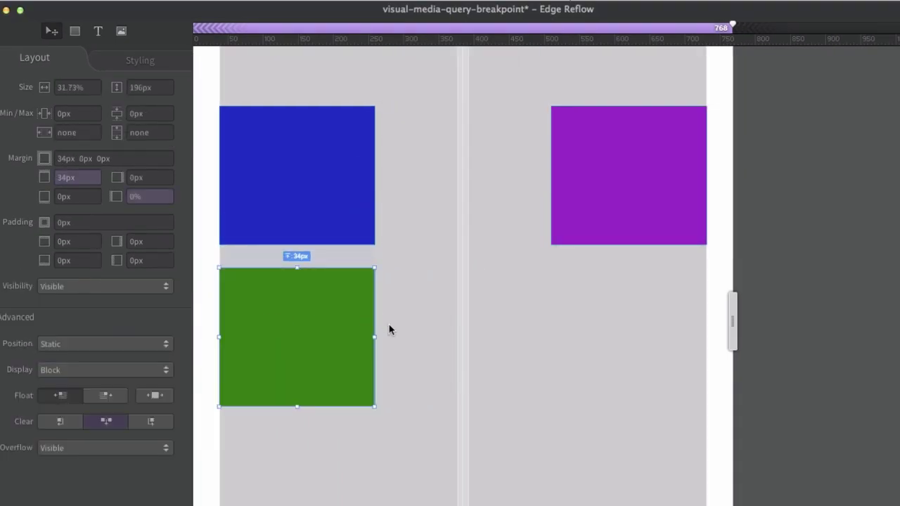
pyautogui.moveTo(375, 337); pyautogui.dragTo(457, 336)
# Move the purple box beside the green one and widen it to fill the second grid column.
pyautogui.click(621, 168)
pyautogui.moveTo(622, 169); pyautogui.dragTo(539, 327)
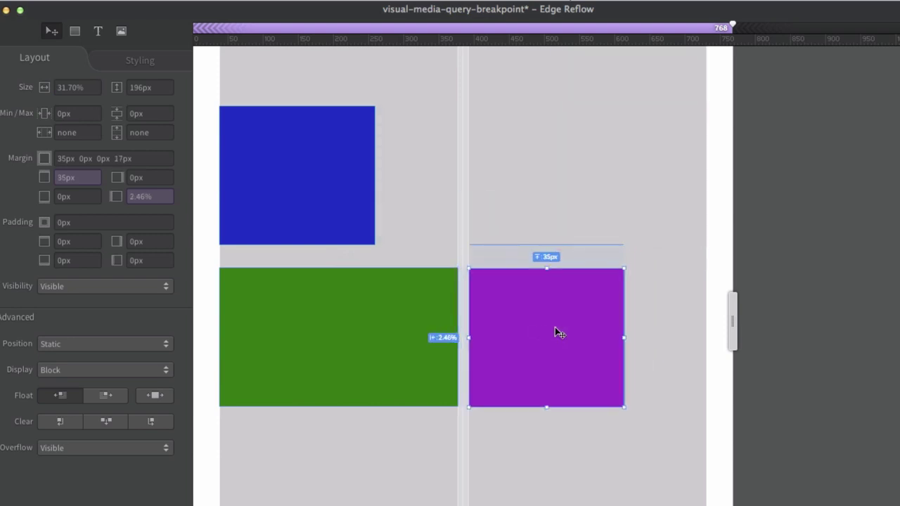
pyautogui.moveTo(625, 338); pyautogui.dragTo(708, 335)
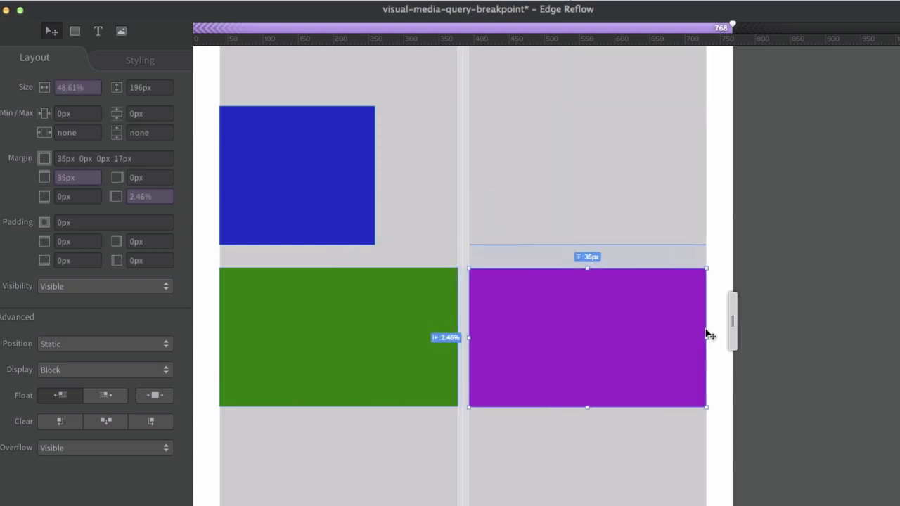
# Widen the blue box across both grid columns and nudge the green and purple boxes together 12 px up toward it.
pyautogui.click(364, 191)
pyautogui.moveTo(374, 175); pyautogui.dragTo(709, 156)
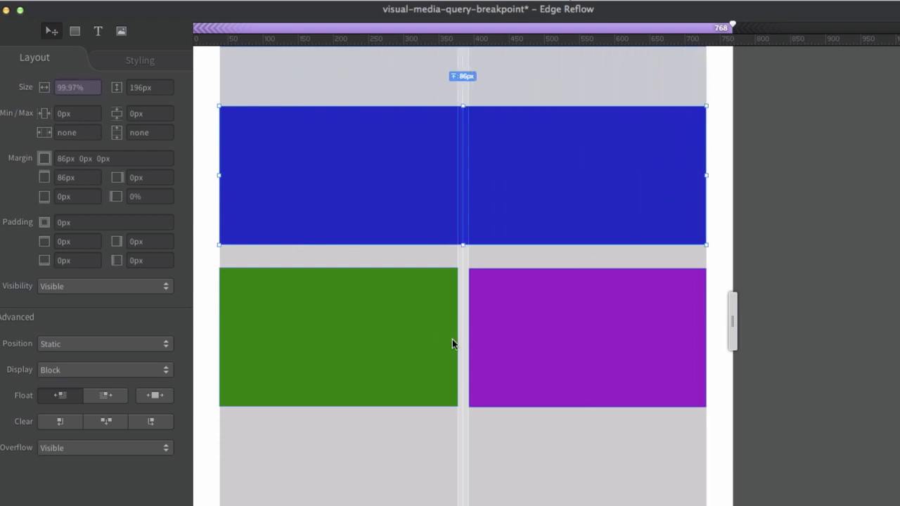
pyautogui.click(443, 339)
pyautogui.keyDown('shift'); pyautogui.click(568, 343); pyautogui.keyUp('shift')
pyautogui.press('Up')
pyautogui.press('Up')
pyautogui.press('Up')
pyautogui.press('Up')
pyautogui.press('Up')
pyautogui.press('Up')
pyautogui.press('Up')
pyautogui.press('Up')
pyautogui.press('Up')
pyautogui.press('Up')
pyautogui.press('Up')
pyautogui.press('Up')
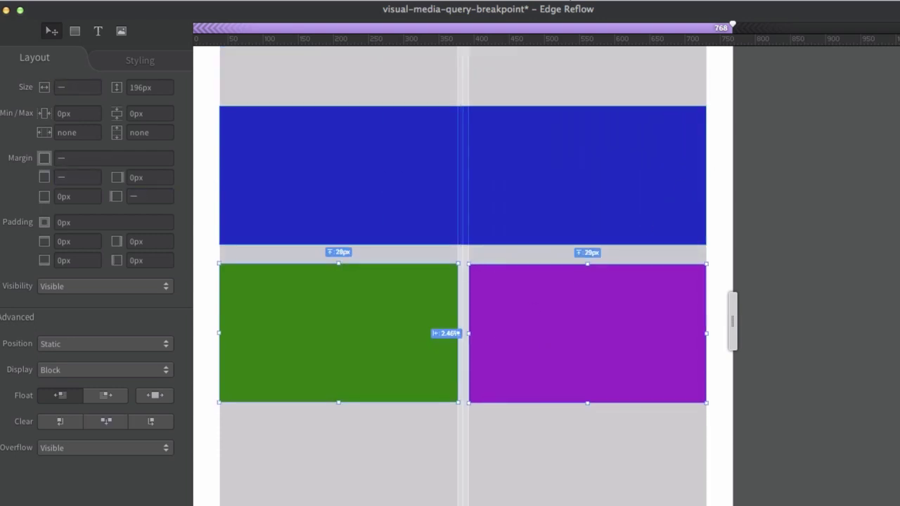
pyautogui.click(588, 422)
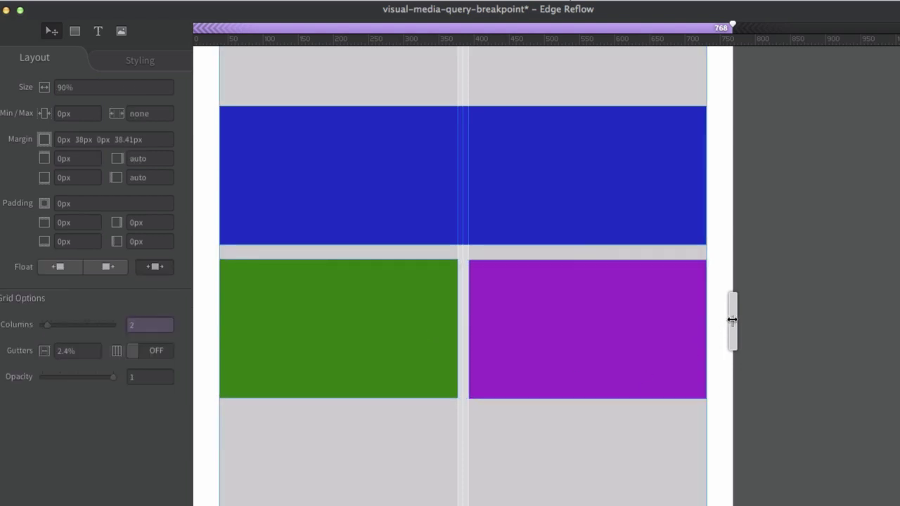
# Narrow the canvas, add a breakpoint at 324 and set its grid to 1 column.
pyautogui.moveTo(732, 320); pyautogui.dragTo(421, 340)
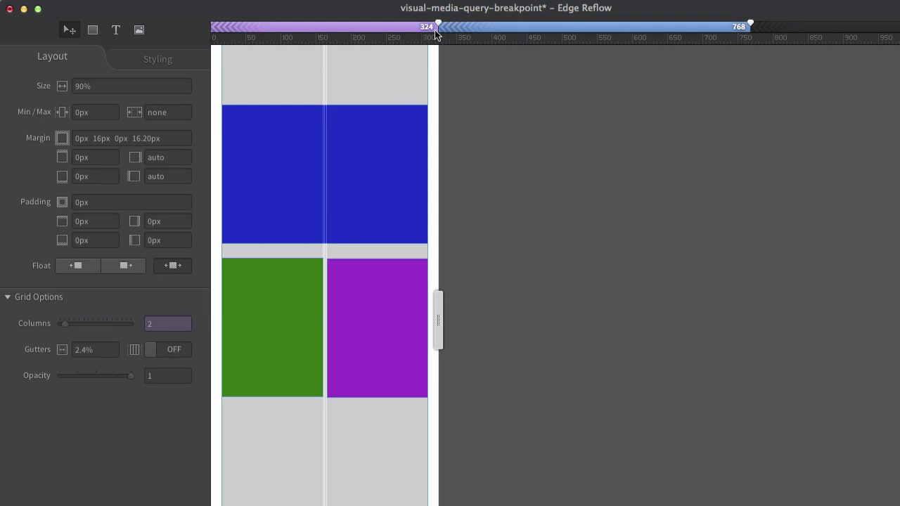
pyautogui.click(172, 324)
pyautogui.write('1')
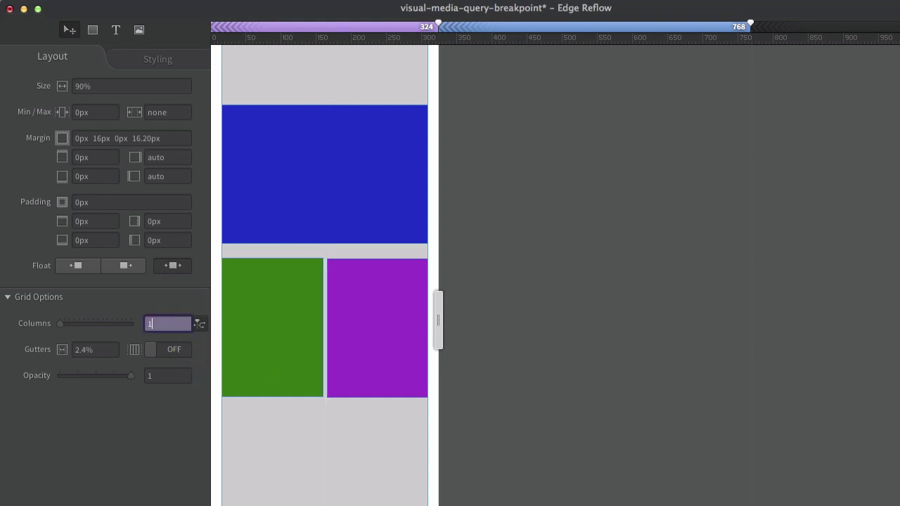
# Stack the purple box below the green one and widen both to fill the single grid column.
pyautogui.moveTo(356, 305); pyautogui.dragTo(253, 456)
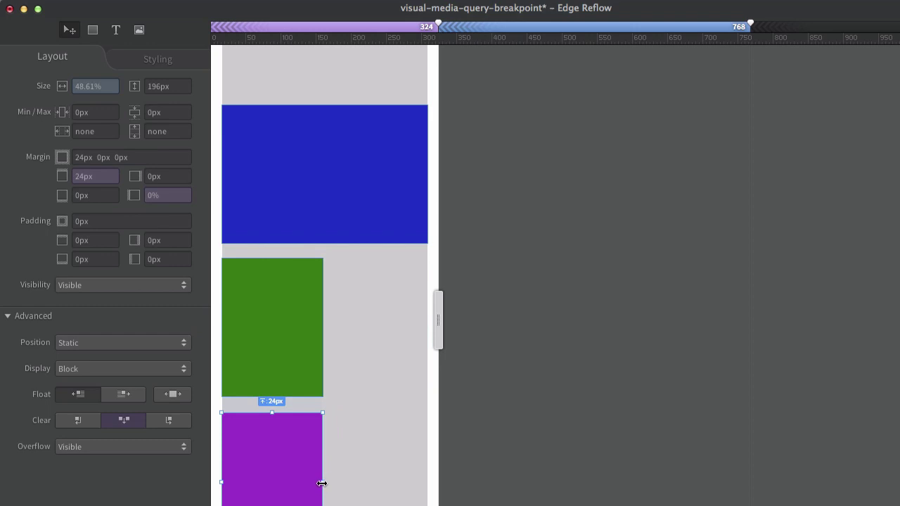
pyautogui.moveTo(322, 482); pyautogui.dragTo(435, 476)
pyautogui.click(330, 358)
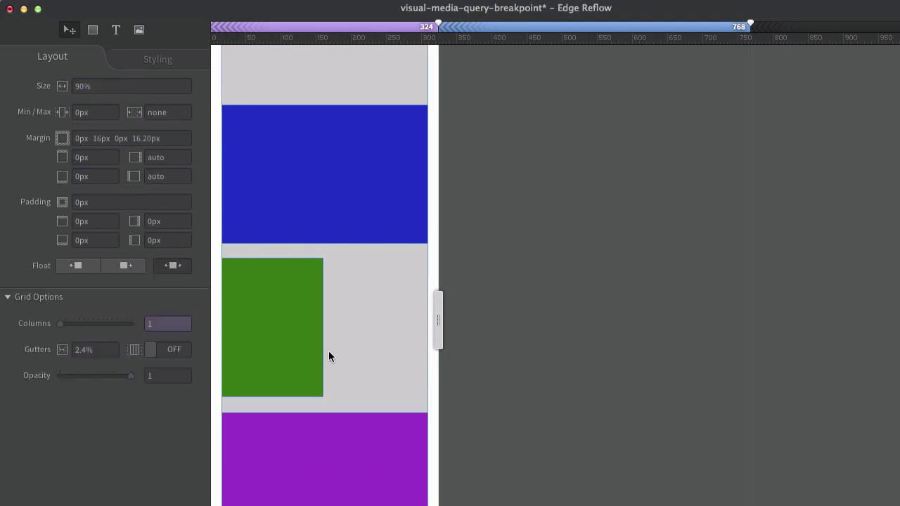
pyautogui.click(317, 350)
pyautogui.moveTo(322, 327); pyautogui.dragTo(427, 321)
pyautogui.click(340, 84)
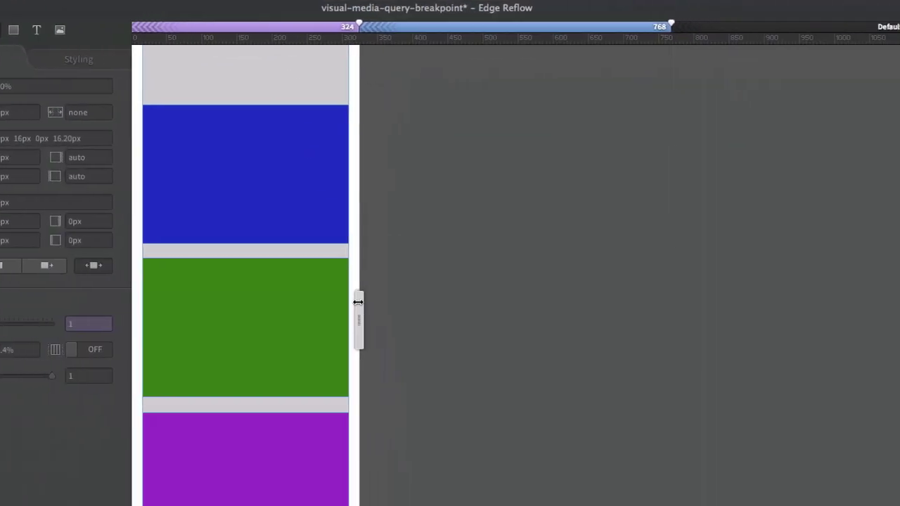
# Preview the layout across all breakpoints by widening the canvas to about 1045 px.
pyautogui.moveTo(325, 302); pyautogui.dragTo(832, 296)
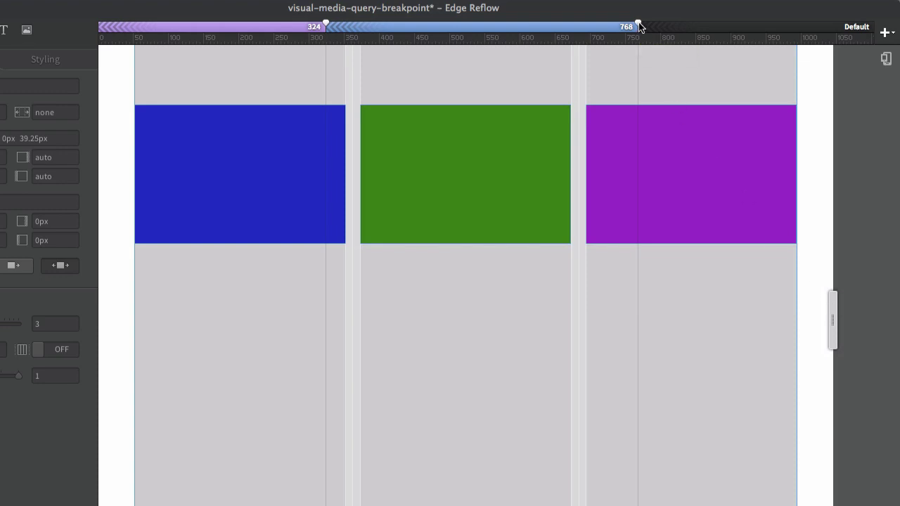
# Open the next-sushi project from the Reflow - Next Sushi folder, discarding the changes to visual-media-query-breakpoint.
pyautogui.click(45, 1)
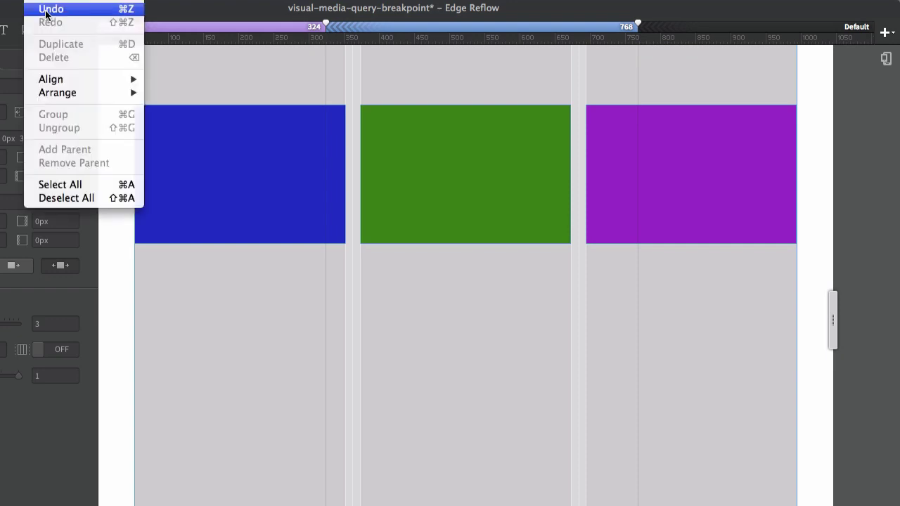
pyautogui.moveTo(2, 1)
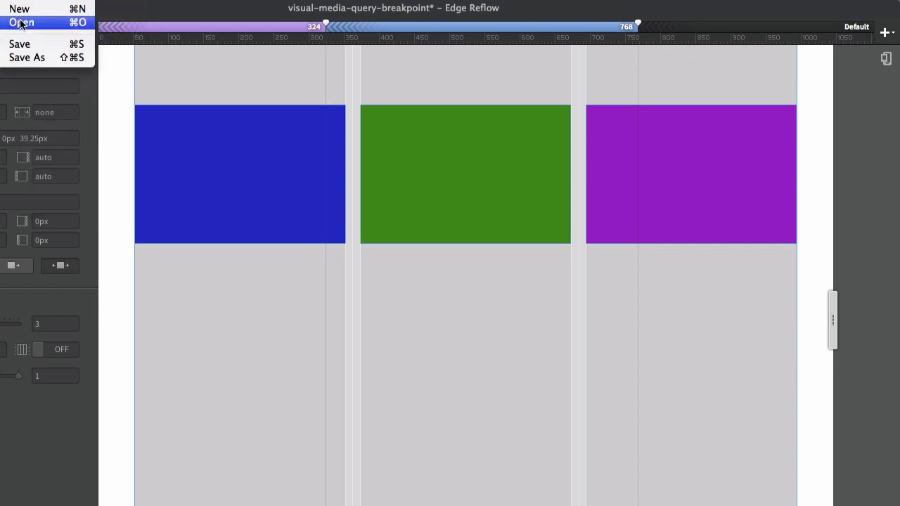
pyautogui.click(21, 22)
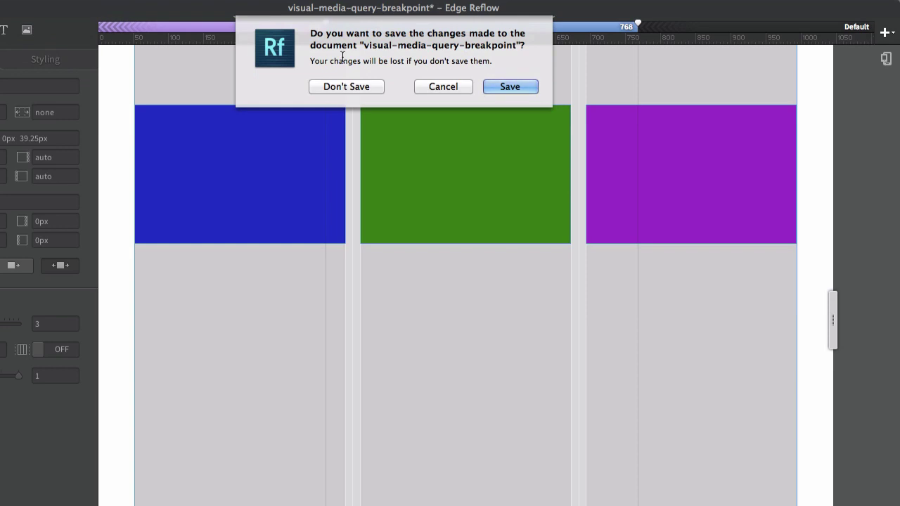
pyautogui.click(348, 86)
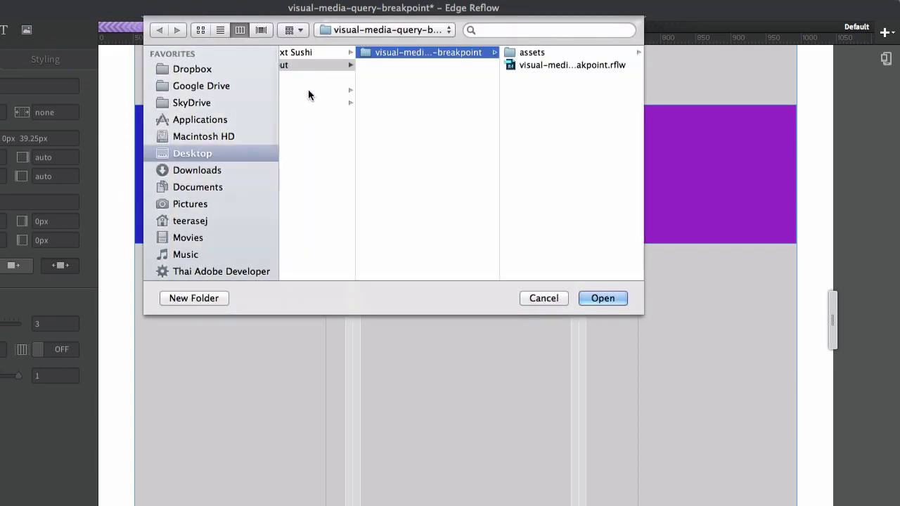
pyautogui.click(326, 52)
pyautogui.click(464, 52)
pyautogui.doubleClick(566, 65)
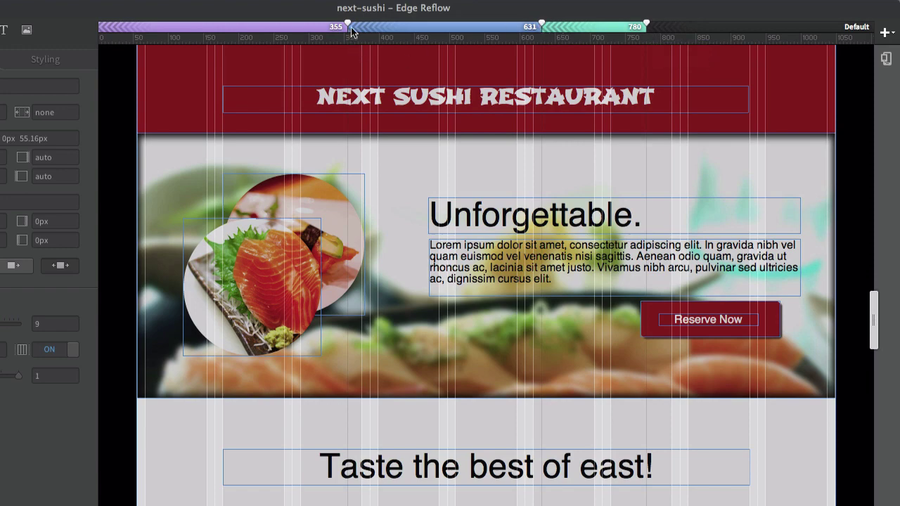
# Preview the sushi restaurant page across its breakpoints by narrowing the canvas to about 580 px and widening it to about 940 px.
pyautogui.moveTo(872, 306); pyautogui.dragTo(508, 305)
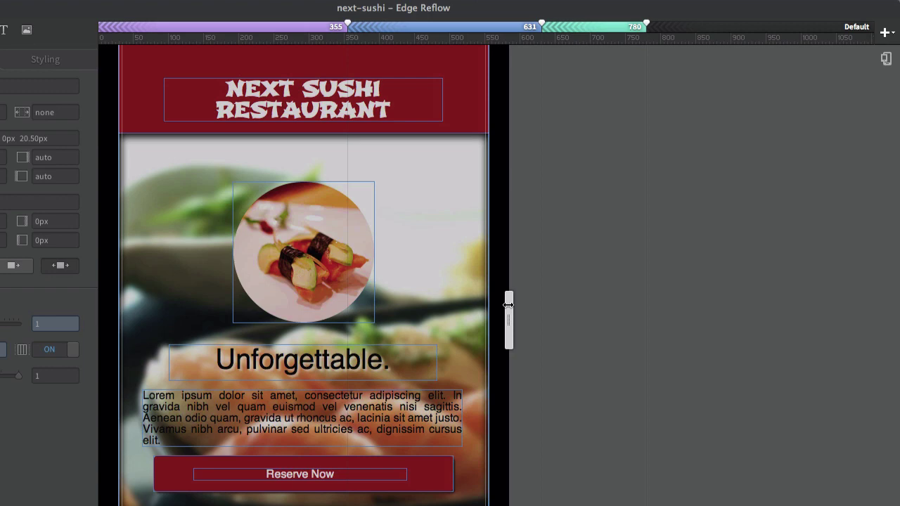
pyautogui.moveTo(508, 305); pyautogui.dragTo(758, 319)
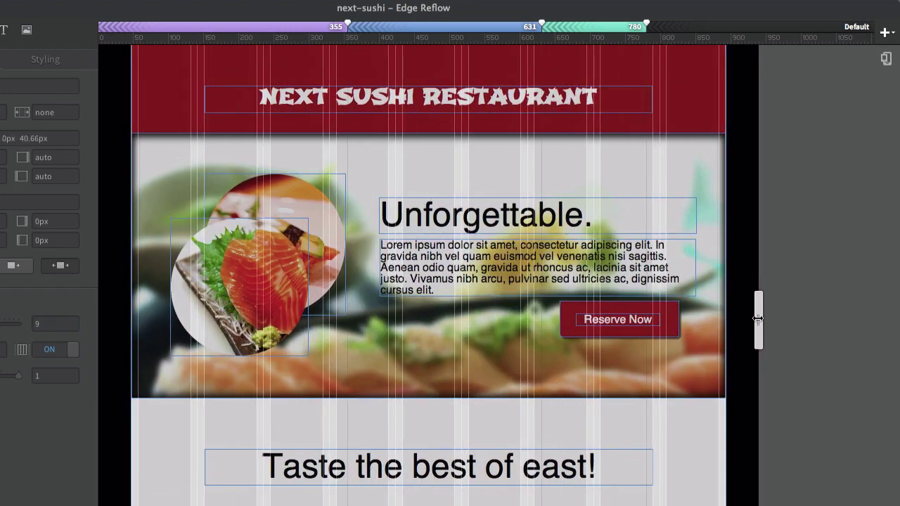